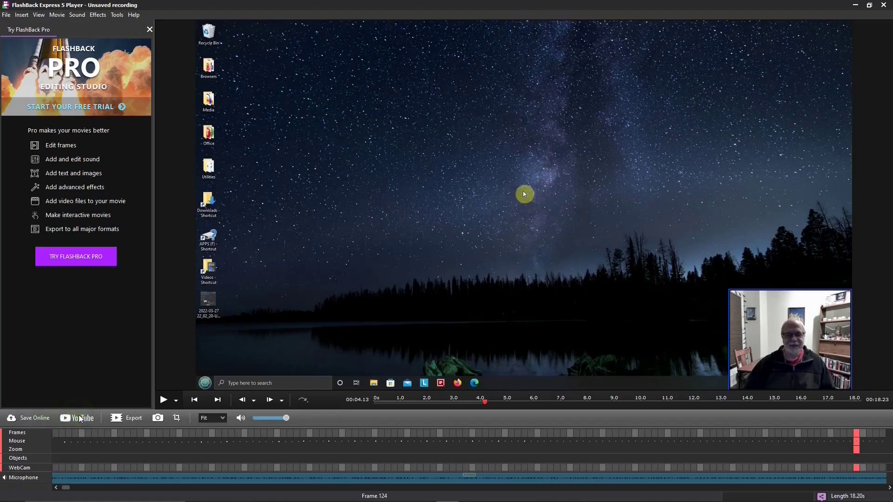
Export the whole recording as an MPEG4 video at 100% width and height.
{"action": "left_click", "coordinate": [132, 417]}
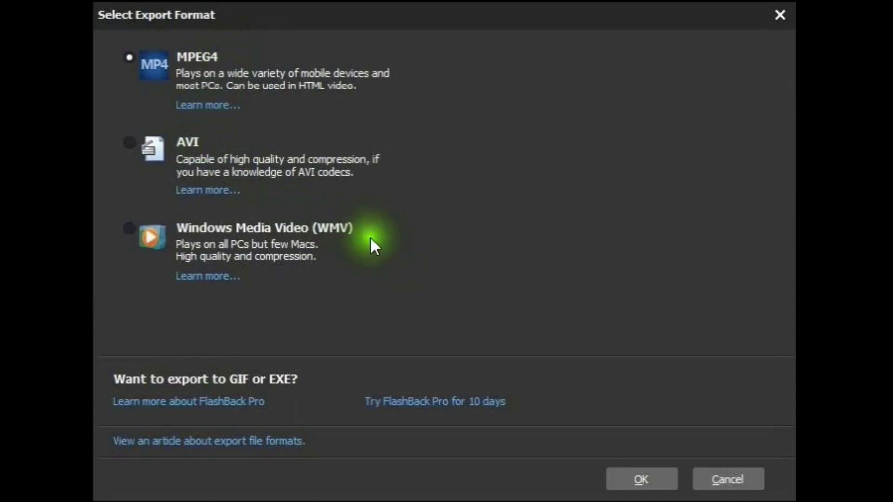
{"action": "left_click", "coordinate": [650, 481]}
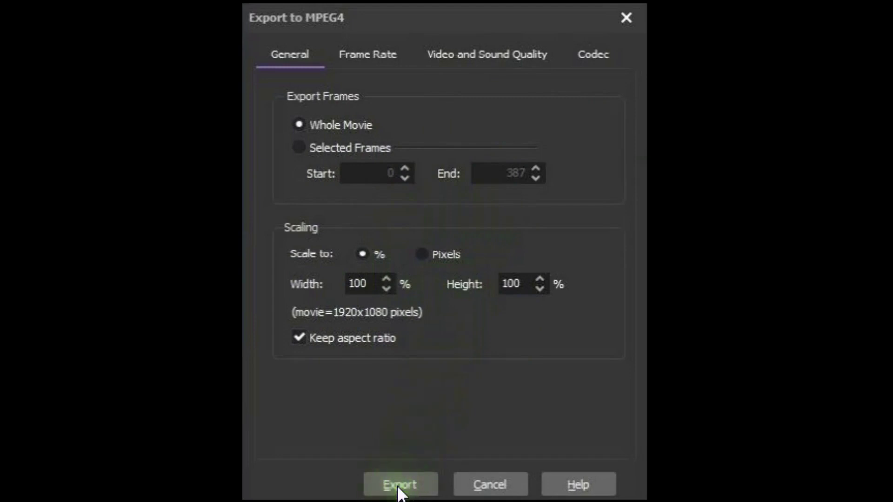
{"action": "left_click", "coordinate": [617, 418]}
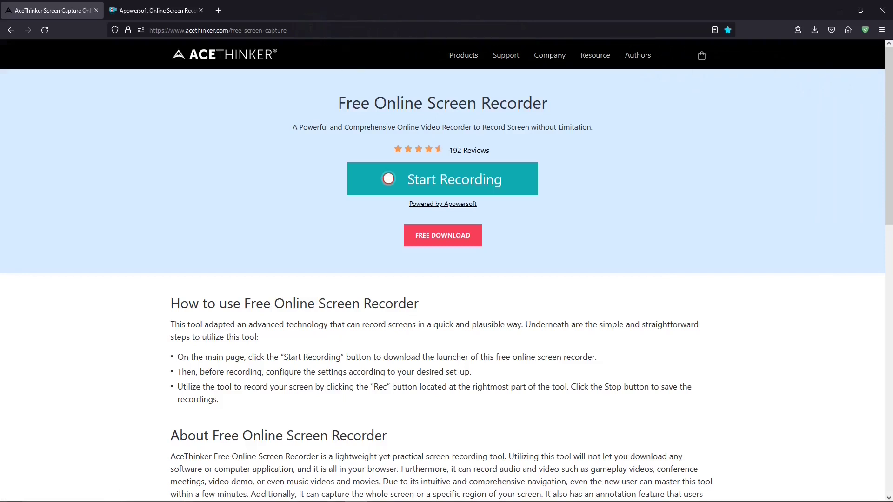
Switch to the Apowersoft Free Online Screen Recorder page and launch its recorder.
{"action": "left_click", "coordinate": [157, 12]}
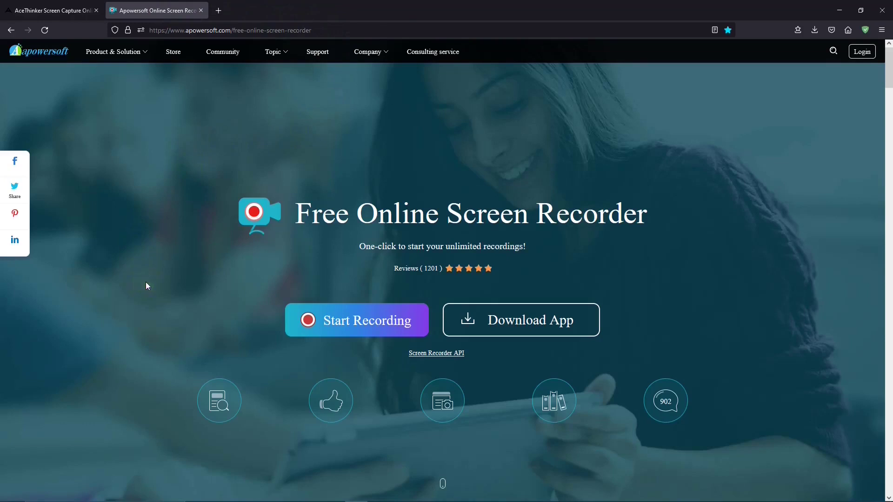
{"action": "left_click", "coordinate": [355, 327]}
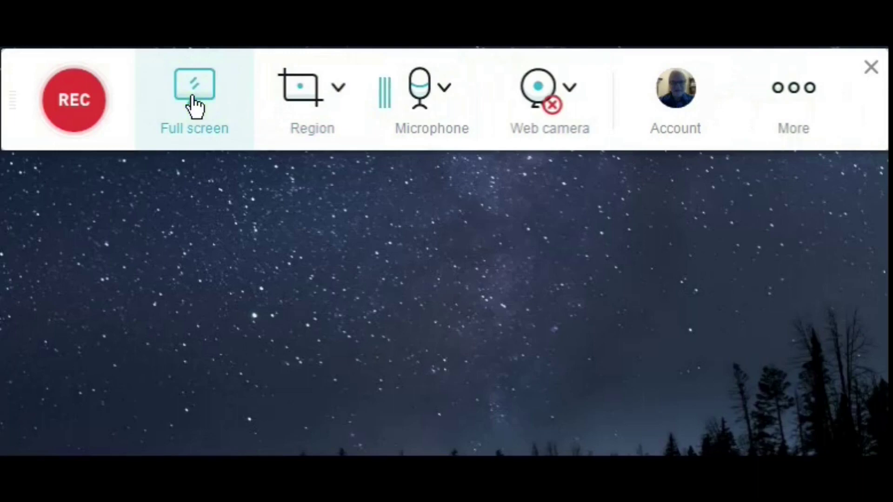
Examine the recorder's region sizes, audio sources and webcam choices.
{"action": "left_click", "coordinate": [342, 93]}
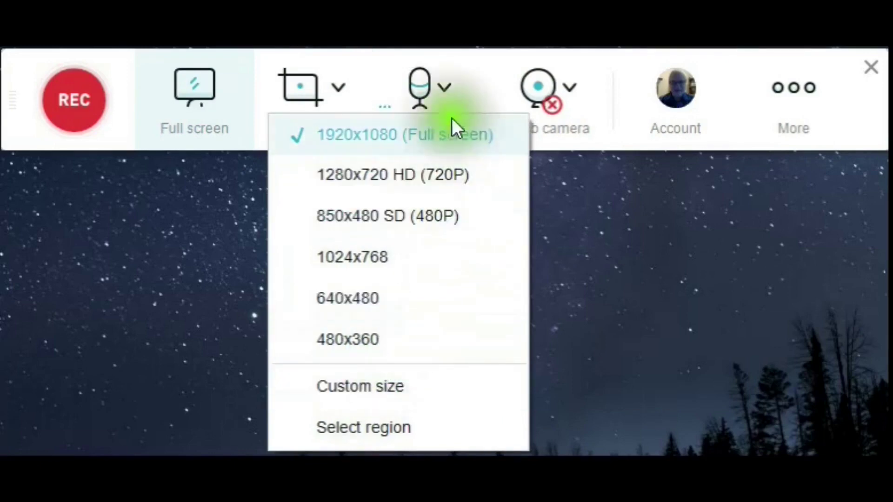
{"action": "left_click", "coordinate": [447, 89]}
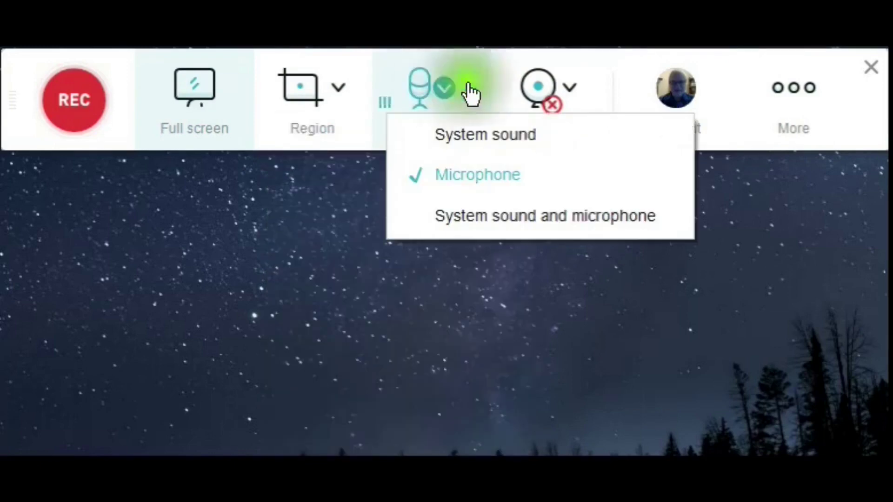
{"action": "left_click", "coordinate": [571, 88]}
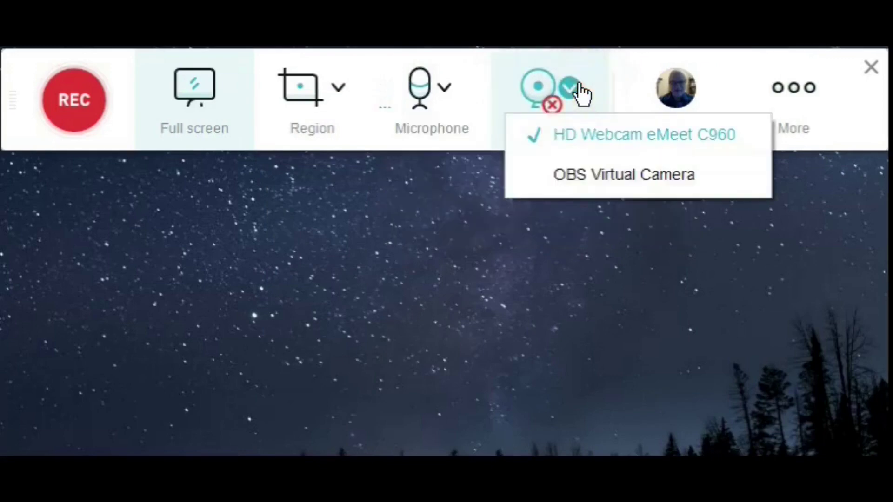
{"action": "left_click", "coordinate": [885, 102]}
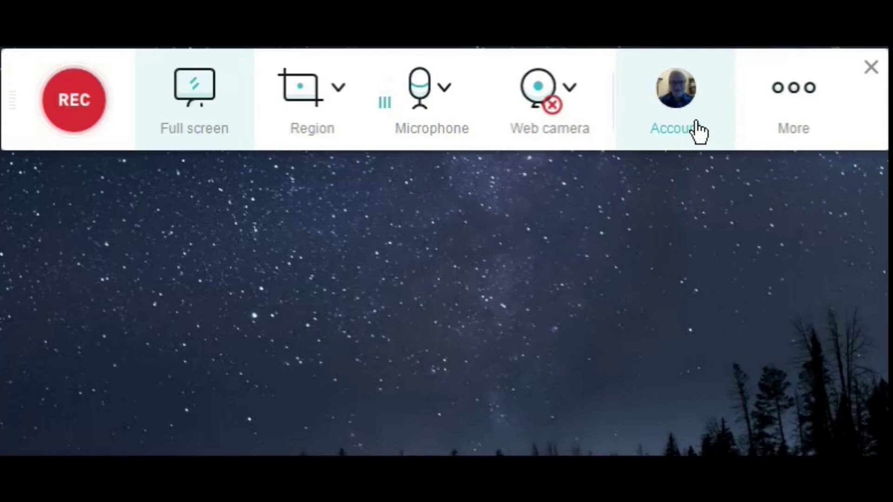
Open the recorder's Recording settings and examine the available video formats.
{"action": "left_click", "coordinate": [801, 100]}
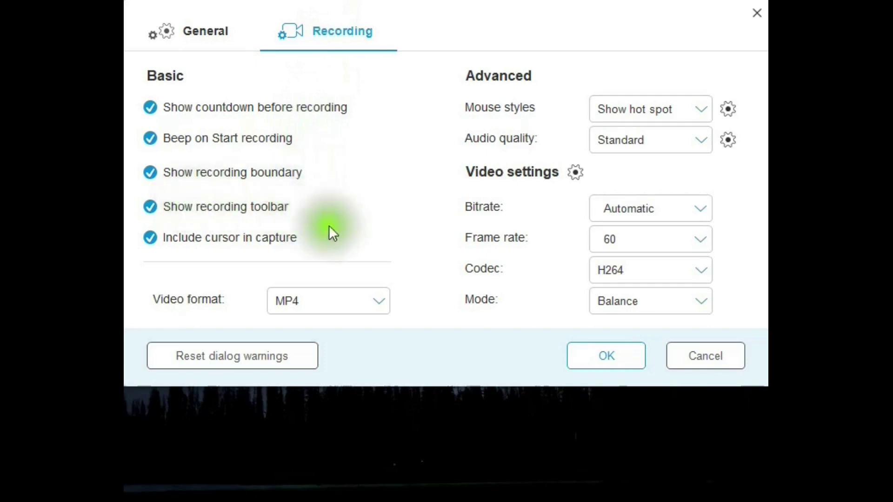
{"action": "left_click", "coordinate": [379, 305]}
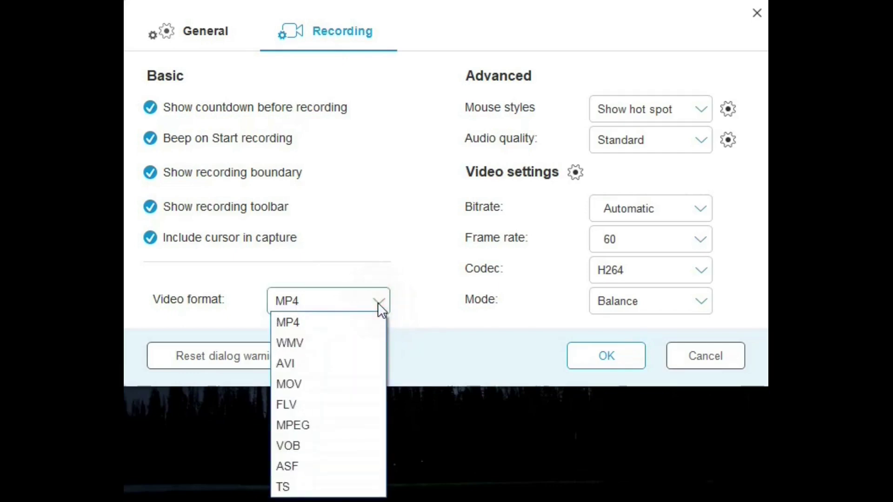
{"action": "left_click", "coordinate": [417, 209]}
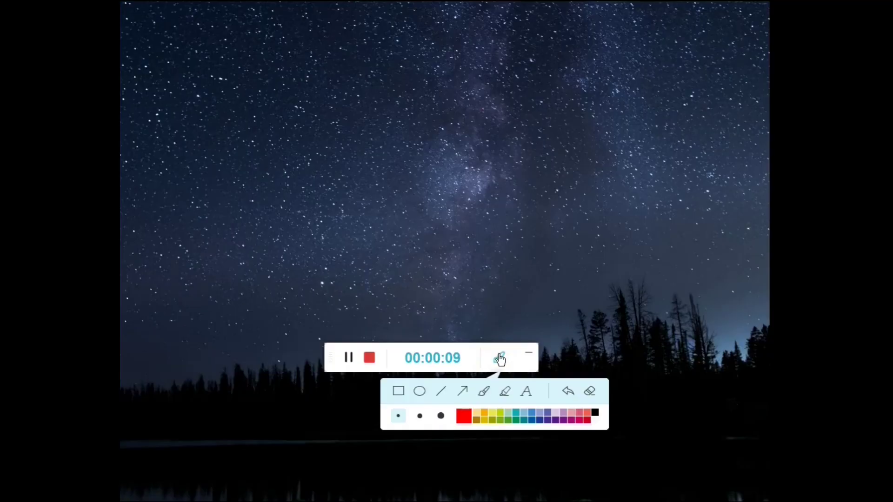
Draw a wide red rectangle annotation on the desktop just above the recording toolbar.
{"action": "left_click", "coordinate": [479, 370]}
{"action": "left_click", "coordinate": [399, 391]}
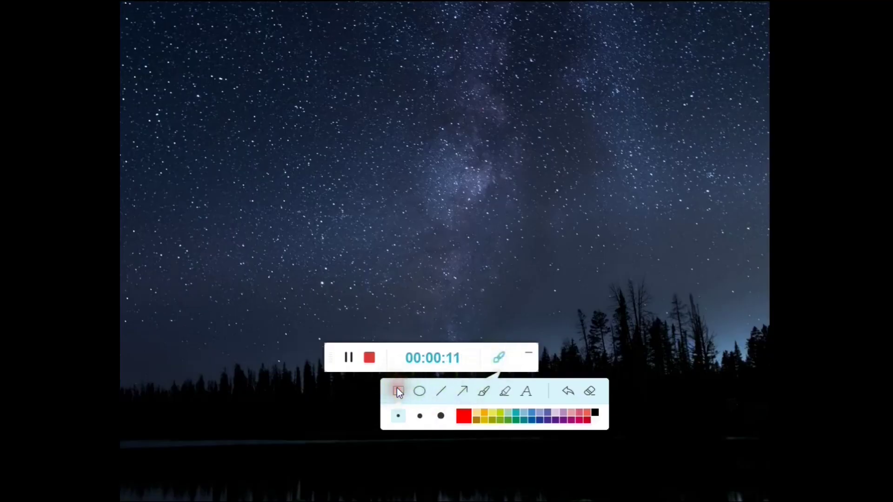
{"action": "left_click_drag", "start_coordinate": [333, 253], "coordinate": [547, 320]}
Draw a red ellipse overlapping the rectangle and a diagonal red line crossing both shapes.
{"action": "left_click", "coordinate": [419, 392]}
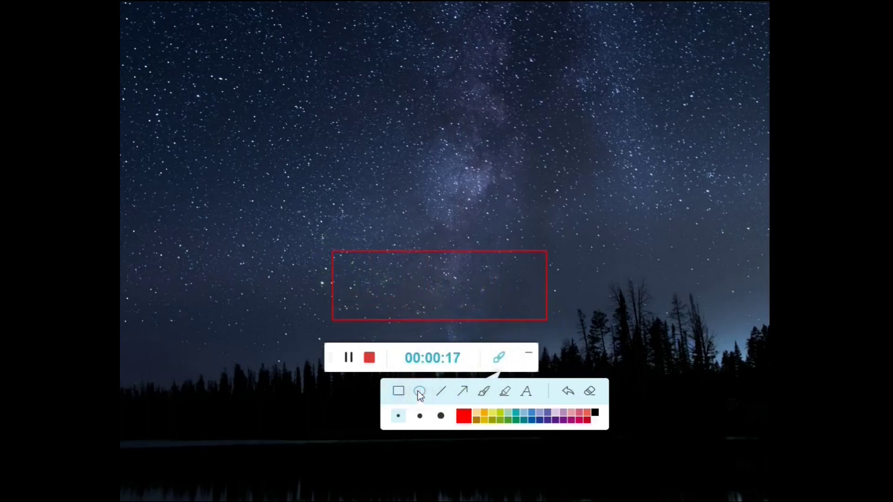
{"action": "left_click_drag", "start_coordinate": [437, 290], "coordinate": [574, 309]}
{"action": "left_click", "coordinate": [568, 304]}
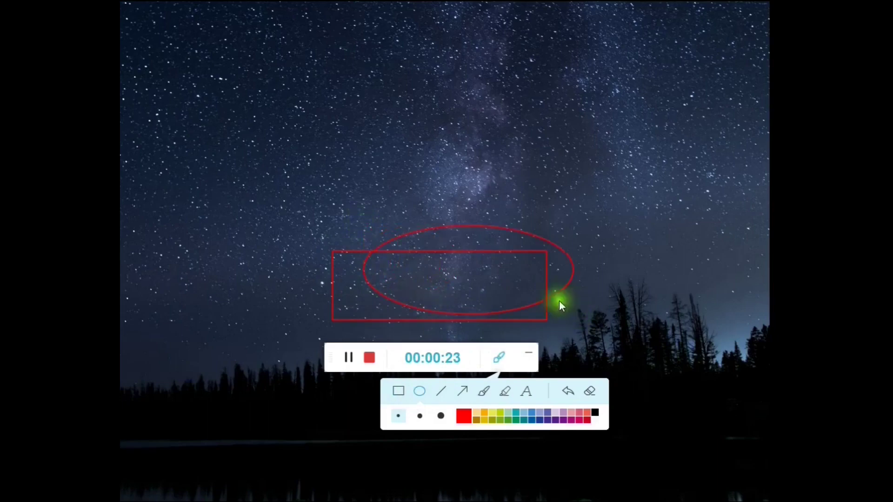
{"action": "left_click", "coordinate": [442, 390]}
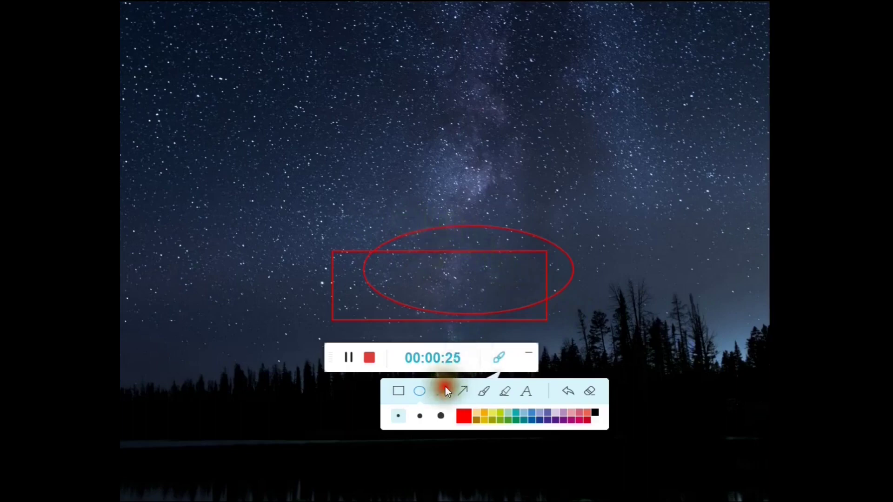
{"action": "left_click_drag", "start_coordinate": [372, 204], "coordinate": [487, 295]}
Add a red text annotation reading "jkljkljkl;" inside the rectangle.
{"action": "left_click", "coordinate": [527, 392]}
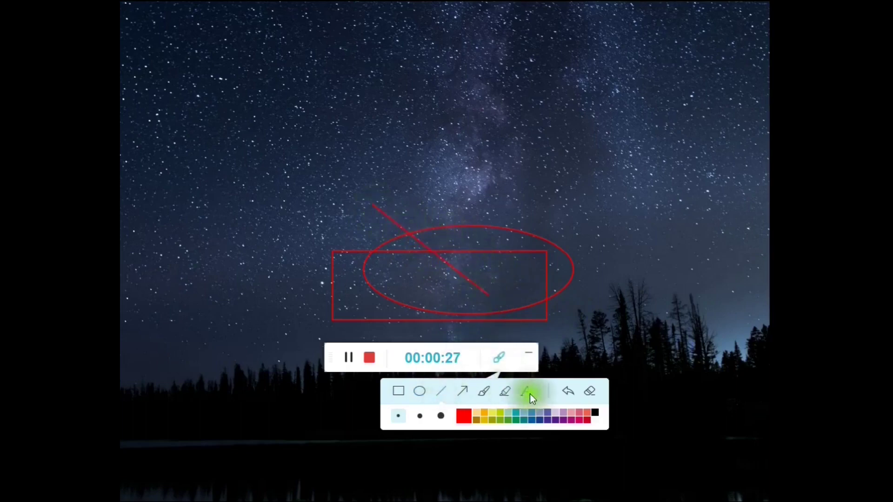
{"action": "left_click", "coordinate": [381, 279]}
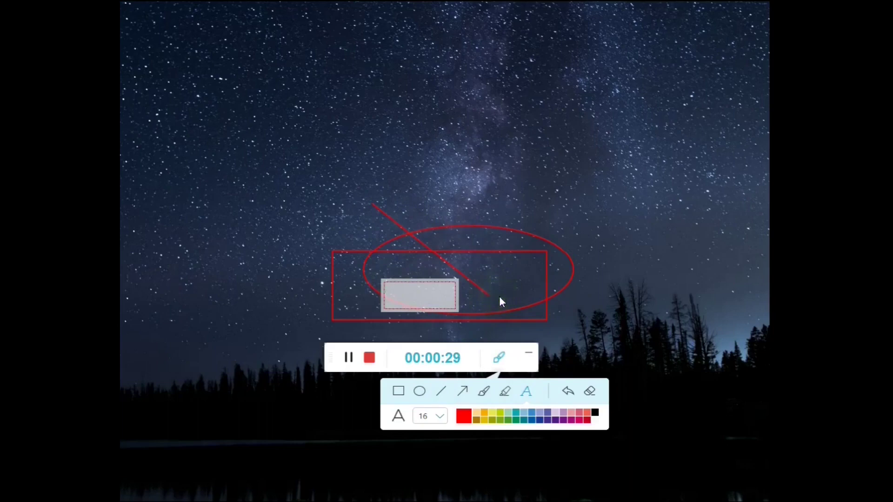
{"action": "type", "text": "jkljkljkl;"}
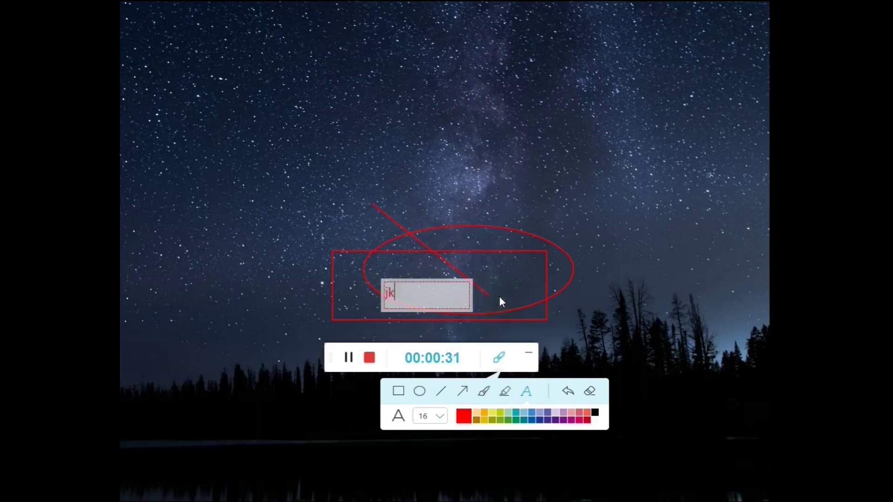
{"action": "left_click", "coordinate": [501, 294]}
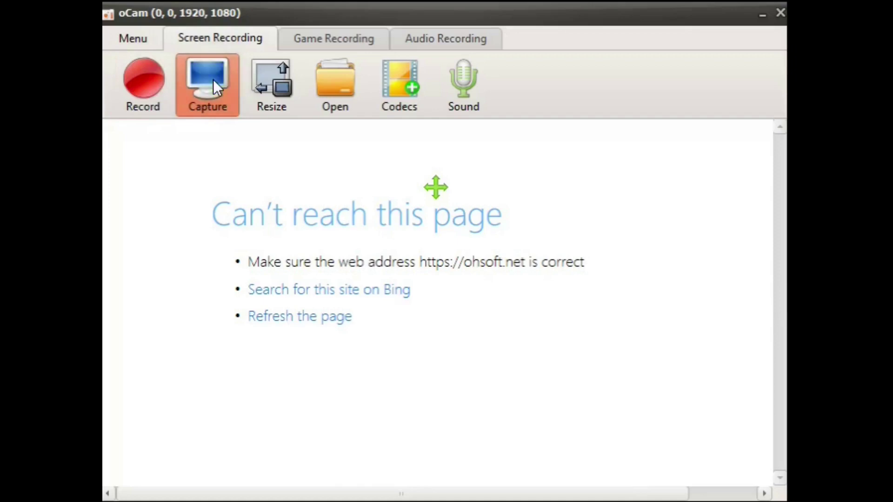
Switch to oCam and examine its recording size presets, codec containers and sound sources.
{"action": "left_click", "coordinate": [272, 83]}
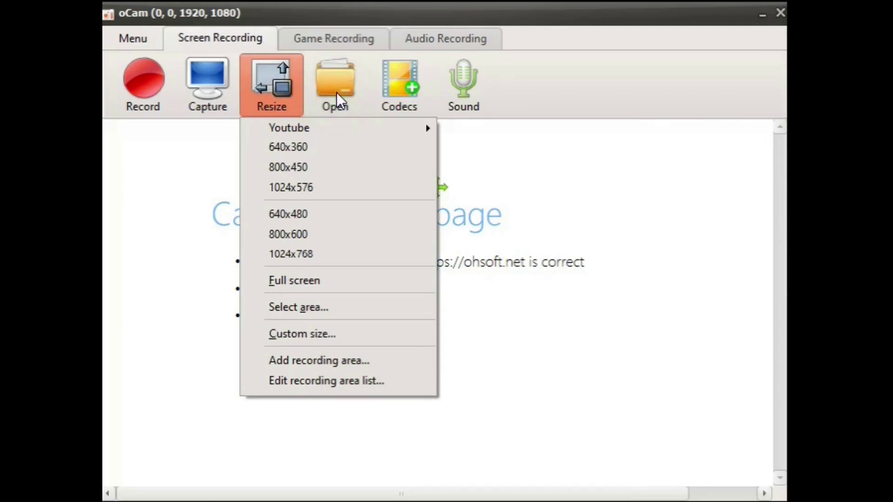
{"action": "left_click", "coordinate": [403, 85]}
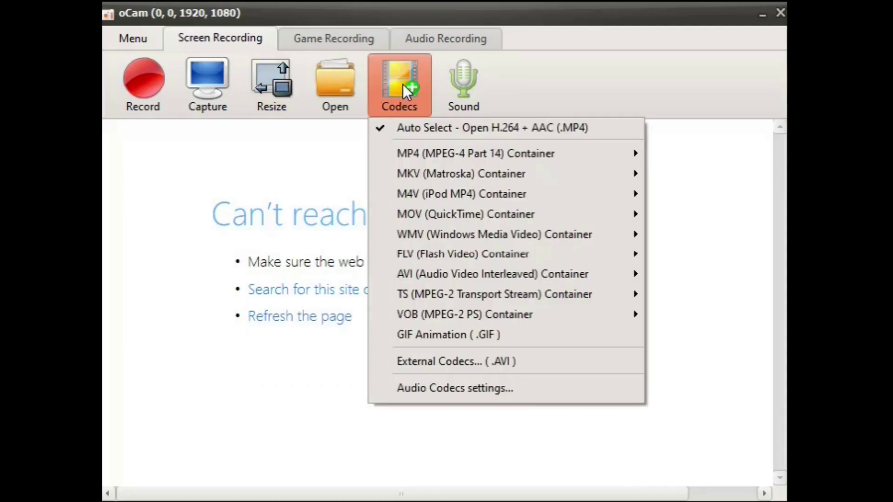
{"action": "left_click", "coordinate": [461, 83]}
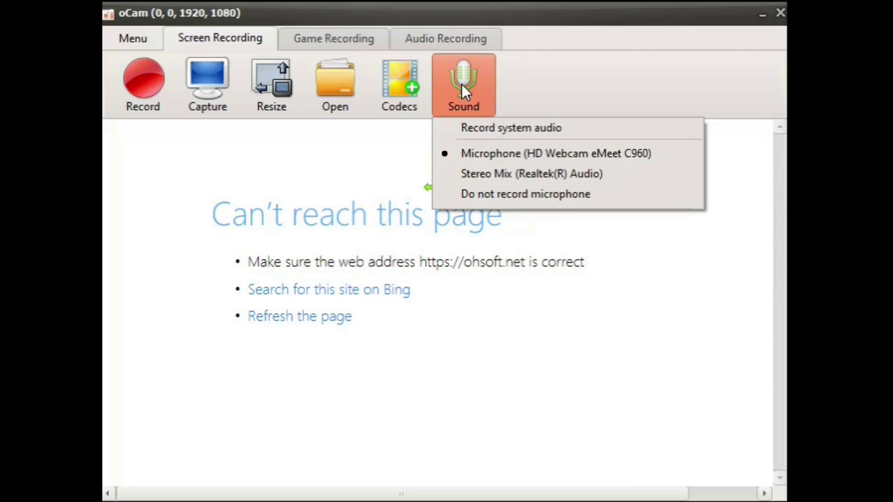
{"action": "left_click", "coordinate": [461, 84]}
View the Game Recording mode, declining the beginner manual, and the Audio Recording mode.
{"action": "left_click", "coordinate": [313, 37]}
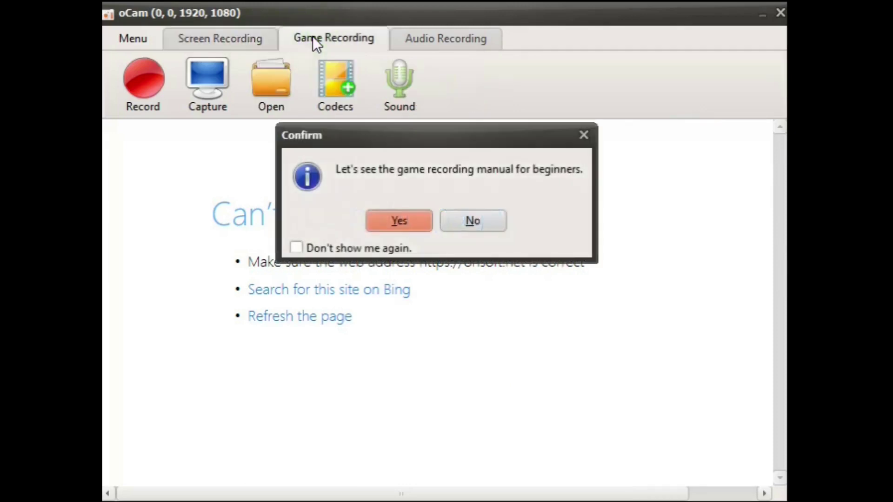
{"action": "left_click", "coordinate": [467, 219]}
{"action": "left_click", "coordinate": [459, 38]}
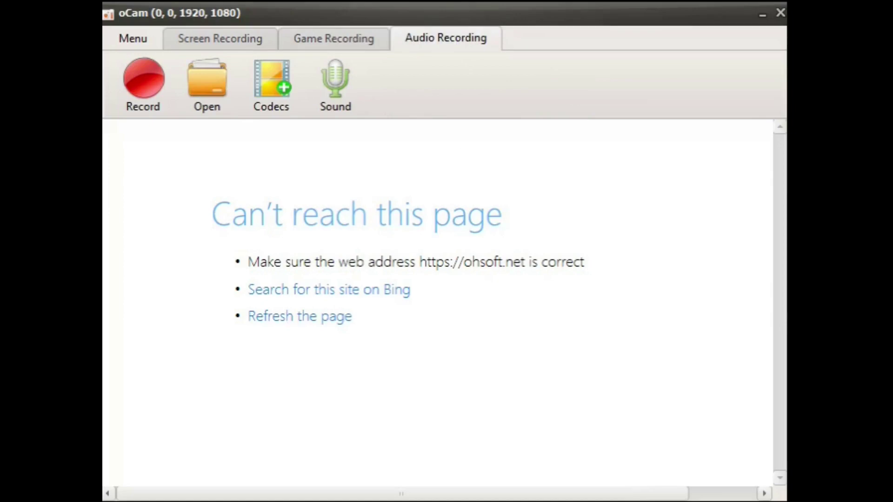
Open oCam's options and examine the Record, Sound, Capture, animated GIF, Hotkeys and Effect settings.
{"action": "left_click", "coordinate": [134, 33]}
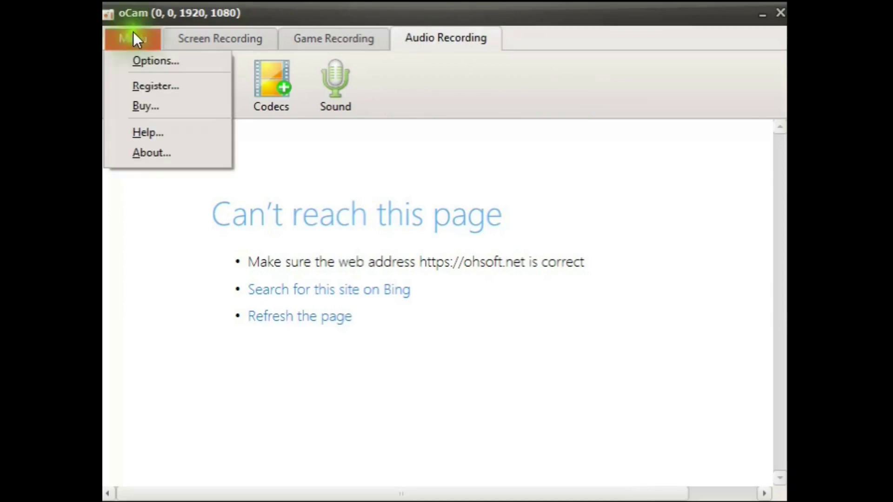
{"action": "left_click", "coordinate": [150, 61]}
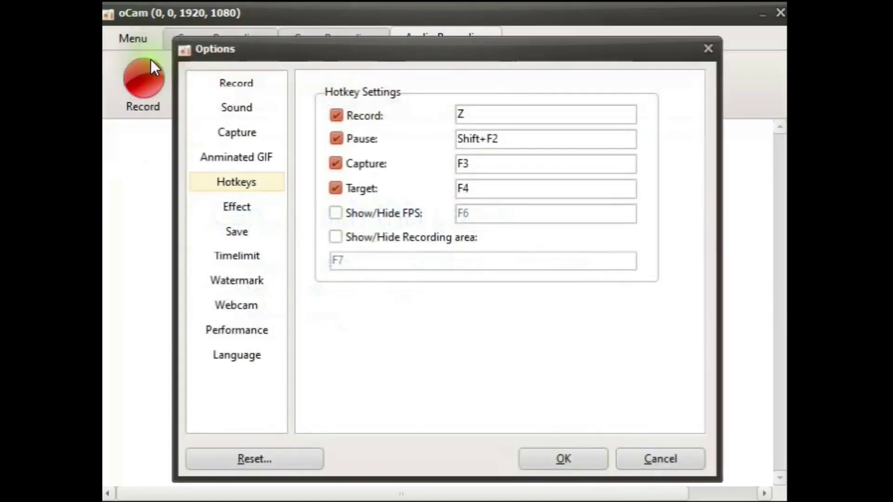
{"action": "left_click", "coordinate": [240, 83]}
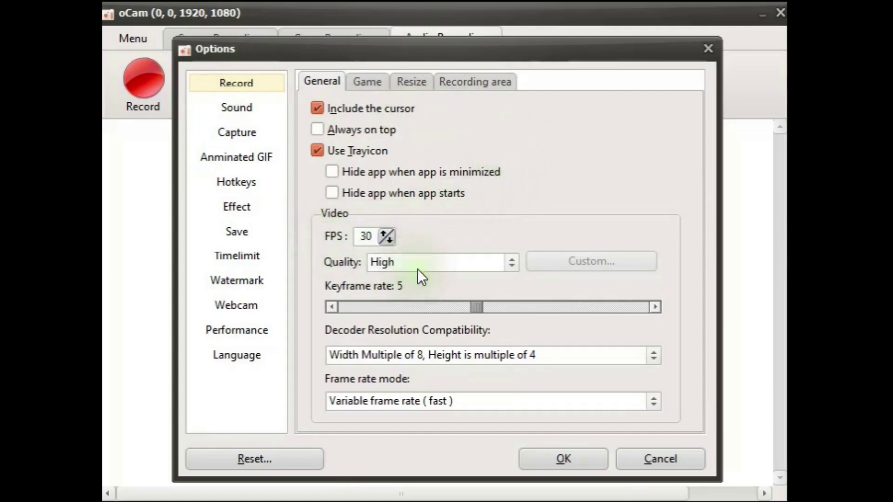
{"action": "left_click", "coordinate": [243, 105]}
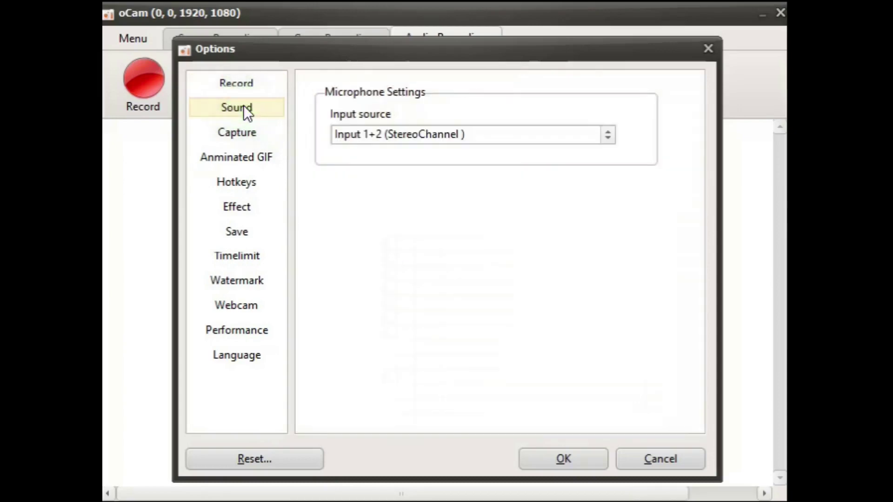
{"action": "left_click", "coordinate": [246, 136]}
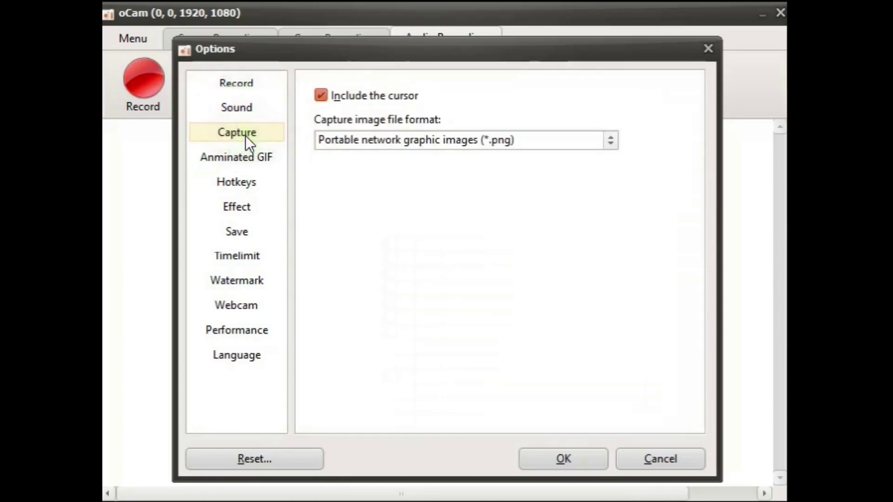
{"action": "left_click", "coordinate": [245, 158]}
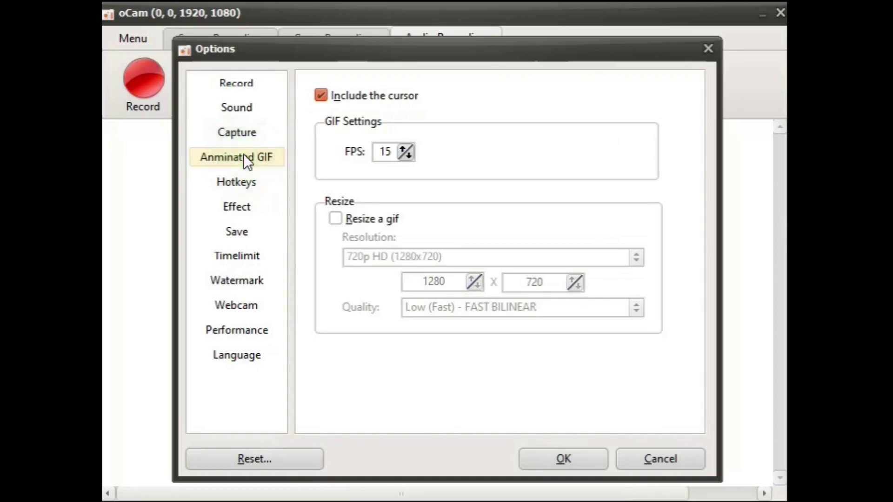
{"action": "left_click", "coordinate": [249, 184]}
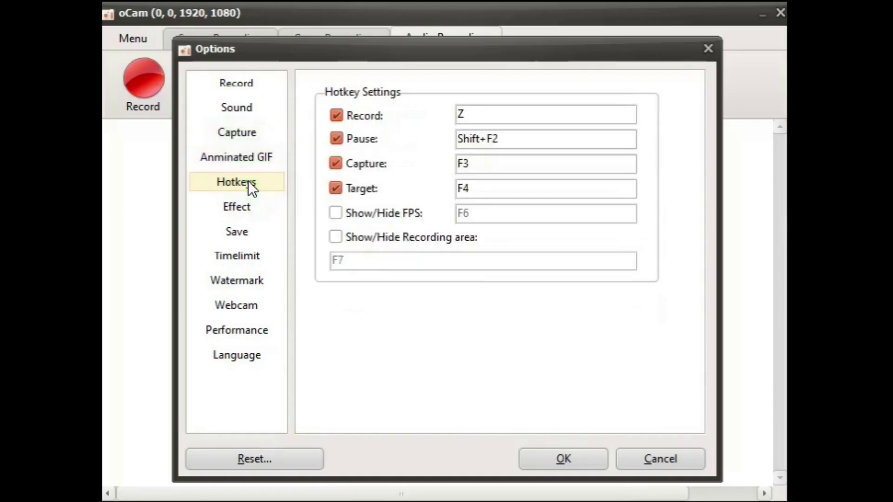
{"action": "left_click", "coordinate": [242, 201]}
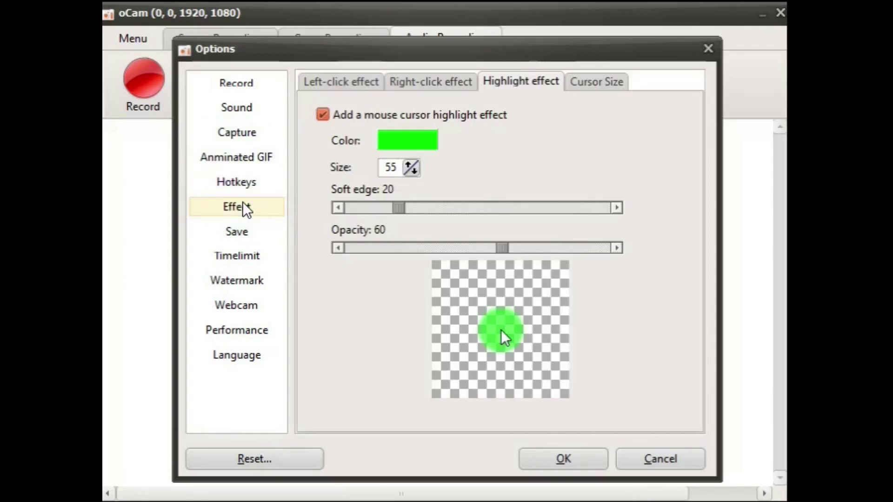
Examine the Save, Timelimit, Watermark, Webcam, Performance and Language settings in the options.
{"action": "left_click", "coordinate": [238, 232]}
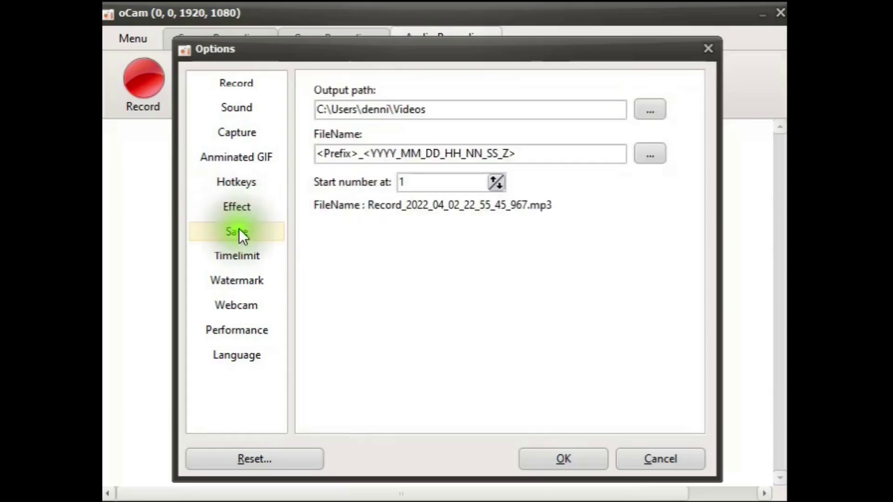
{"action": "left_click", "coordinate": [250, 255]}
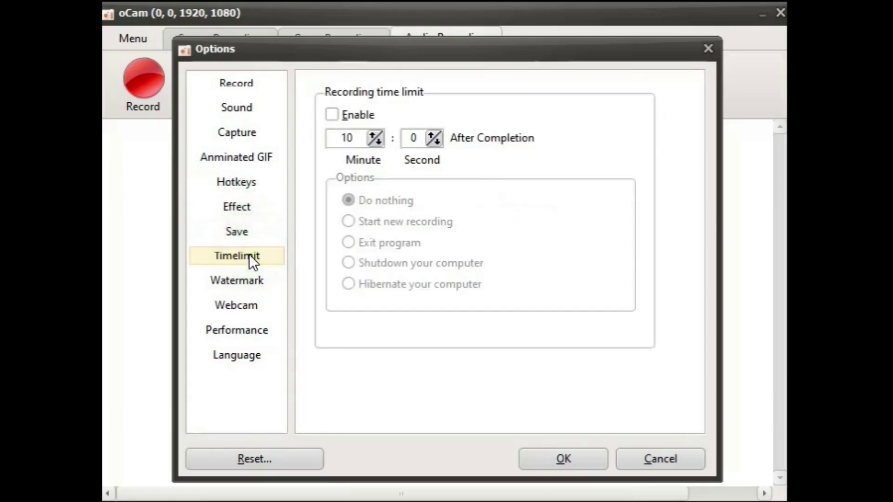
{"action": "left_click", "coordinate": [241, 278]}
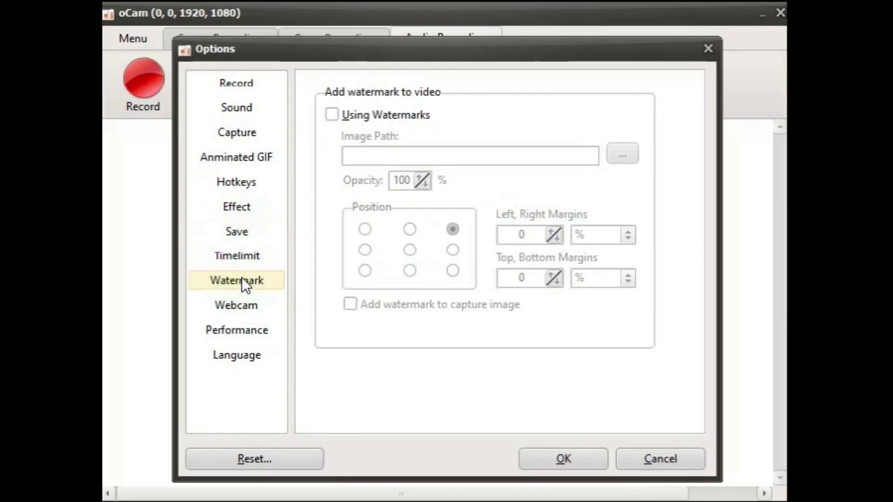
{"action": "left_click", "coordinate": [232, 305]}
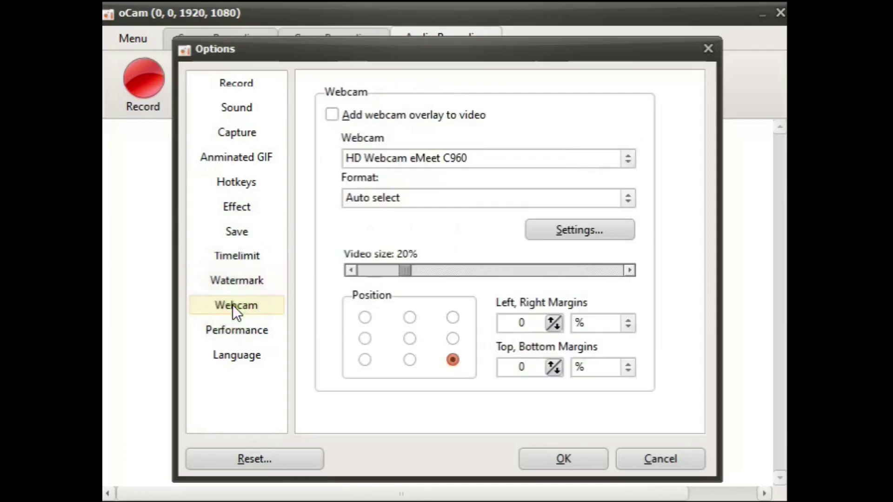
{"action": "left_click", "coordinate": [250, 331]}
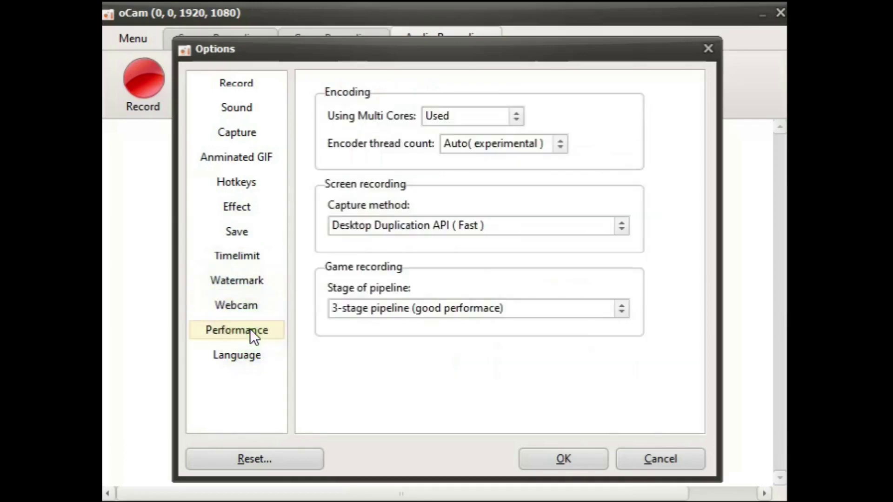
{"action": "left_click", "coordinate": [250, 353]}
Move the oCam window down so that the desktop area above it is clear.
{"action": "left_click", "coordinate": [445, 423]}
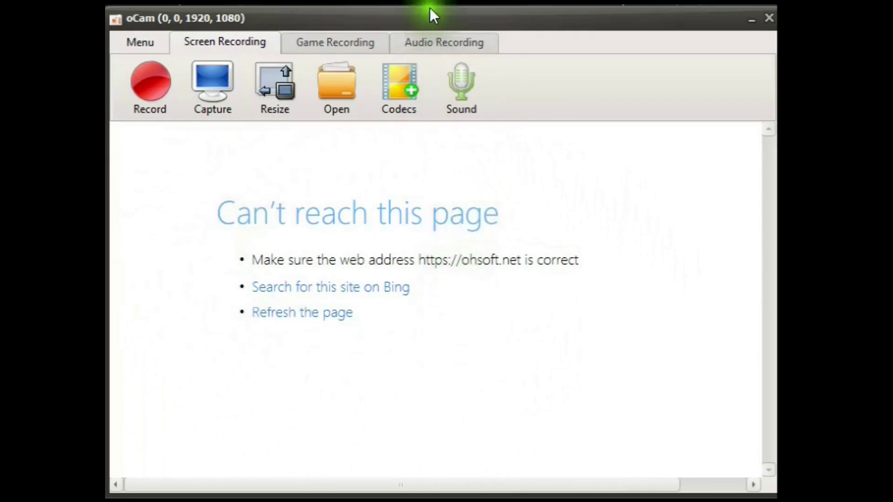
{"action": "left_click_drag", "start_coordinate": [430, 8], "coordinate": [442, 390]}
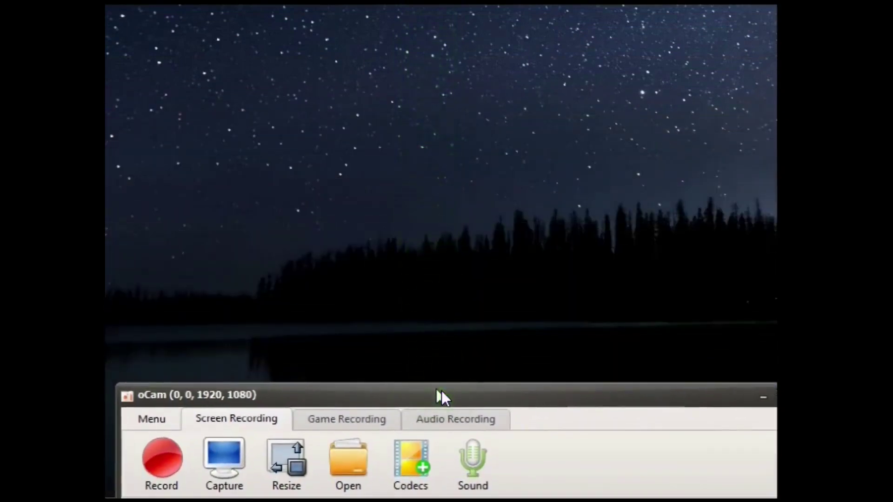